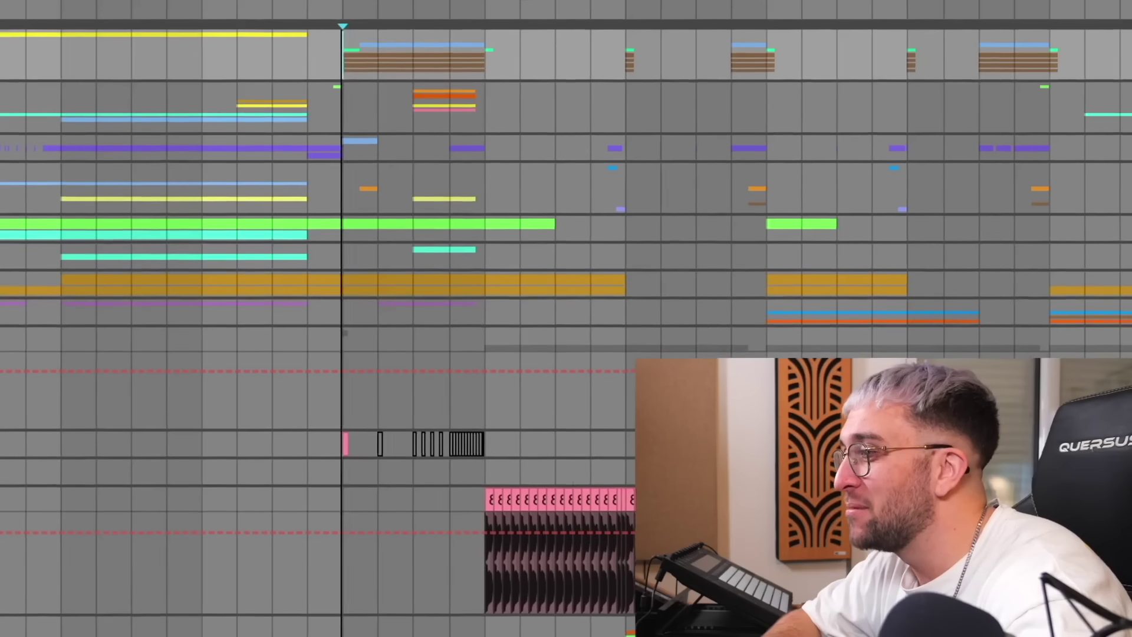
Step: Play the transition into the drop around bar 33 and unfold the second FRONZ_150bpm vocal track
{"action": "left_click_drag", "start_coordinate": [339, 2], "coordinate": [354, 40]}
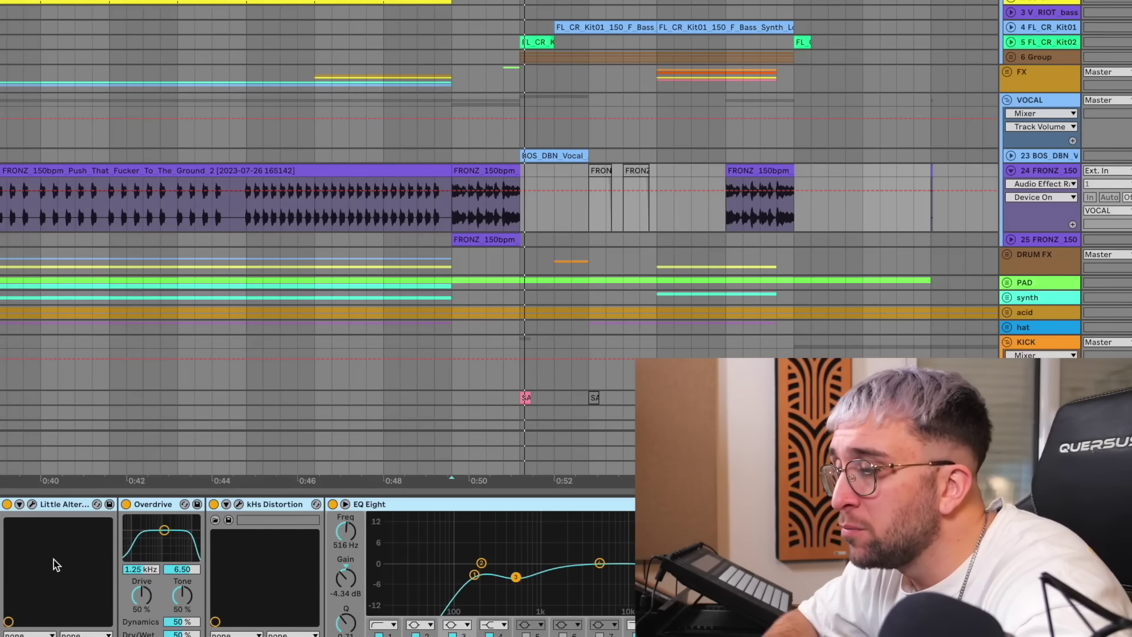
{"action": "key", "text": "space"}
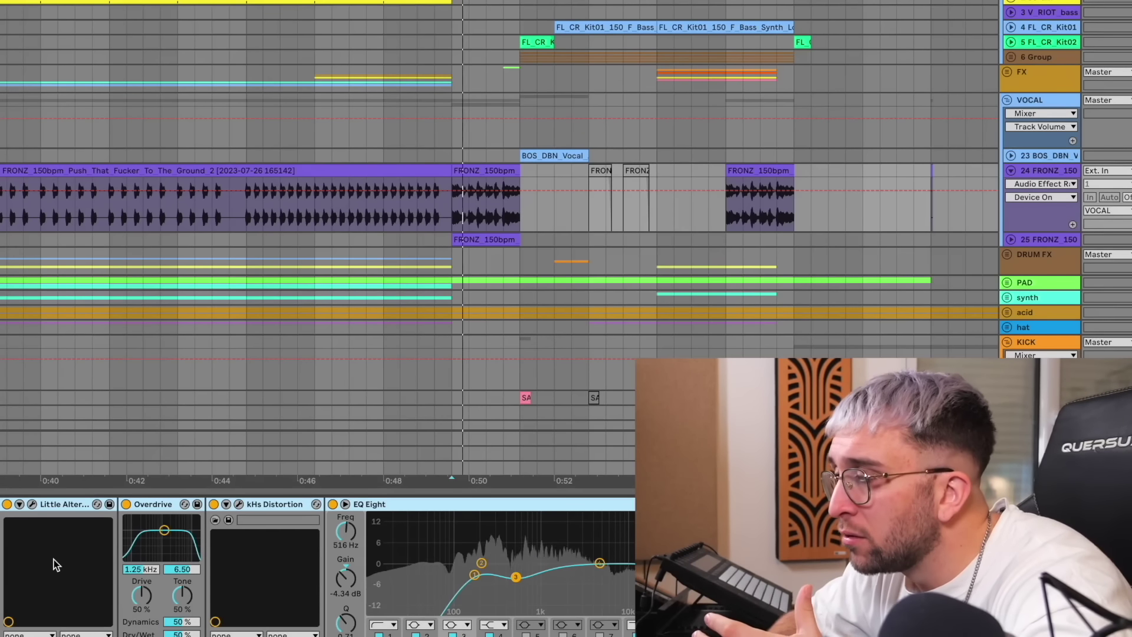
{"action": "key", "text": "space"}
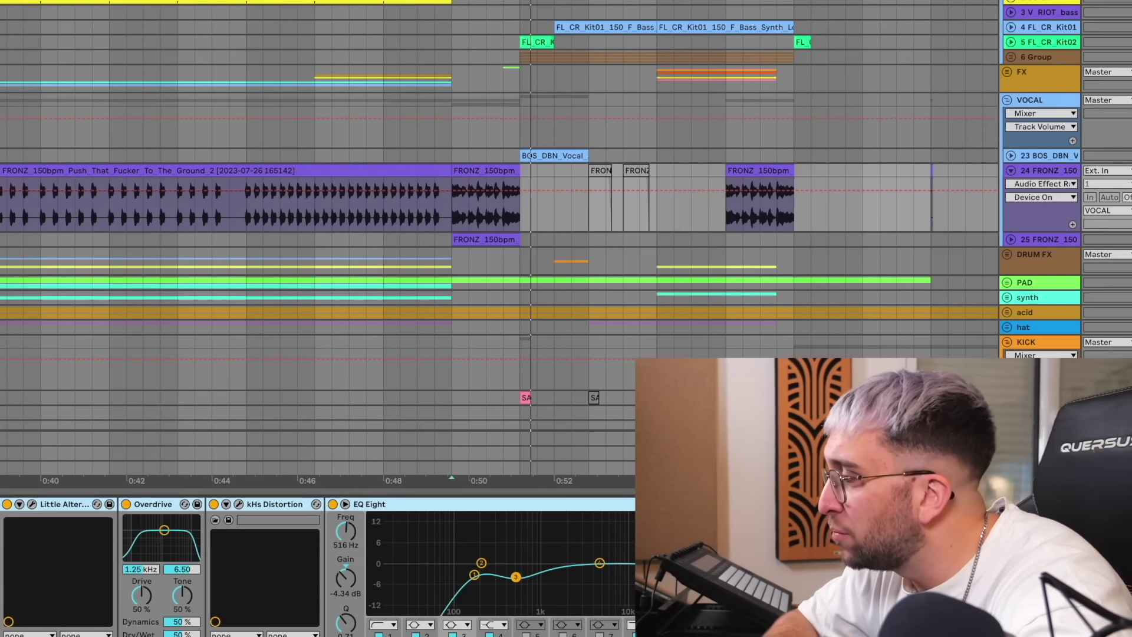
{"action": "left_click", "coordinate": [1006, 241]}
{"action": "key", "text": "space"}
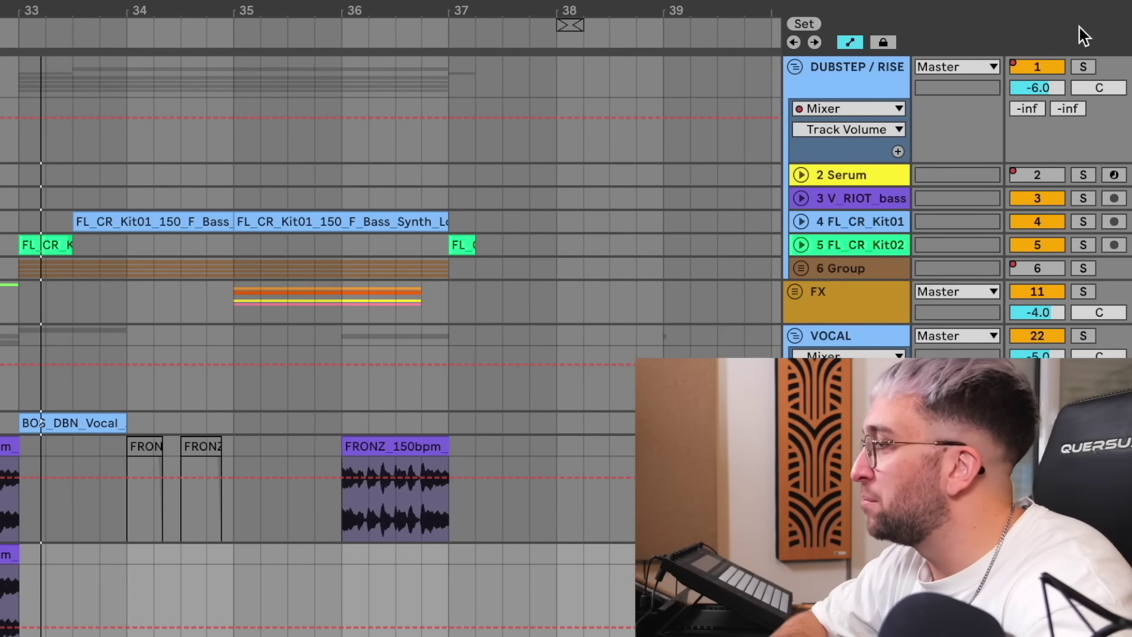
Step: Compare the FL_CR_Kit02 clip with its EQ Eight, Audio Effect Rack and Spectral Resonator deactivated and reactivated
{"action": "left_click", "coordinate": [14, 94]}
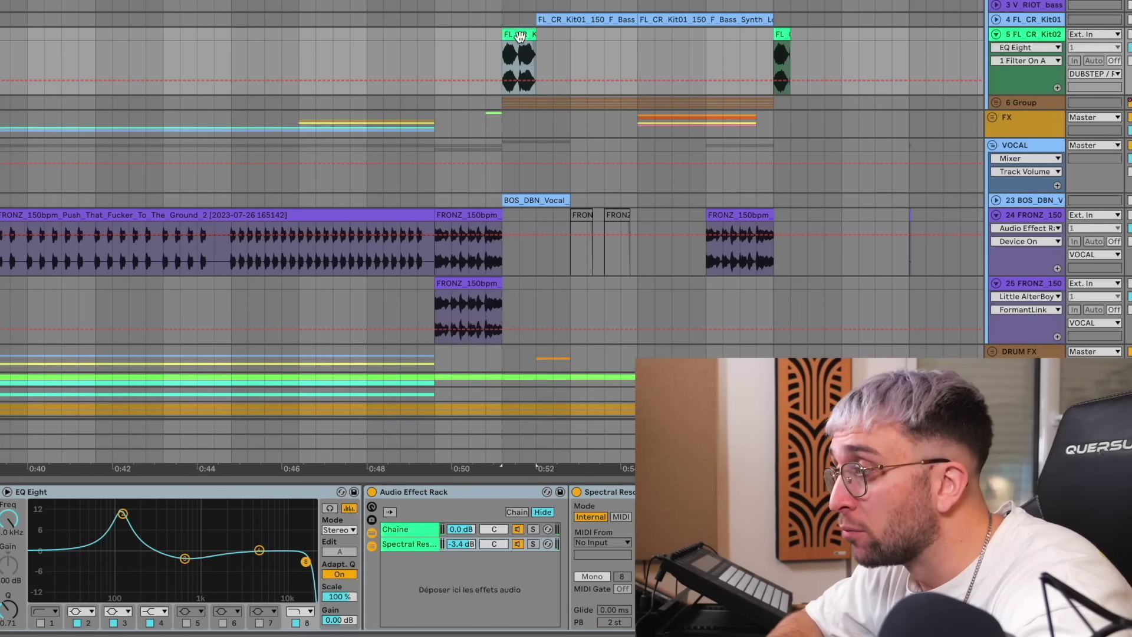
{"action": "key", "text": "0"}
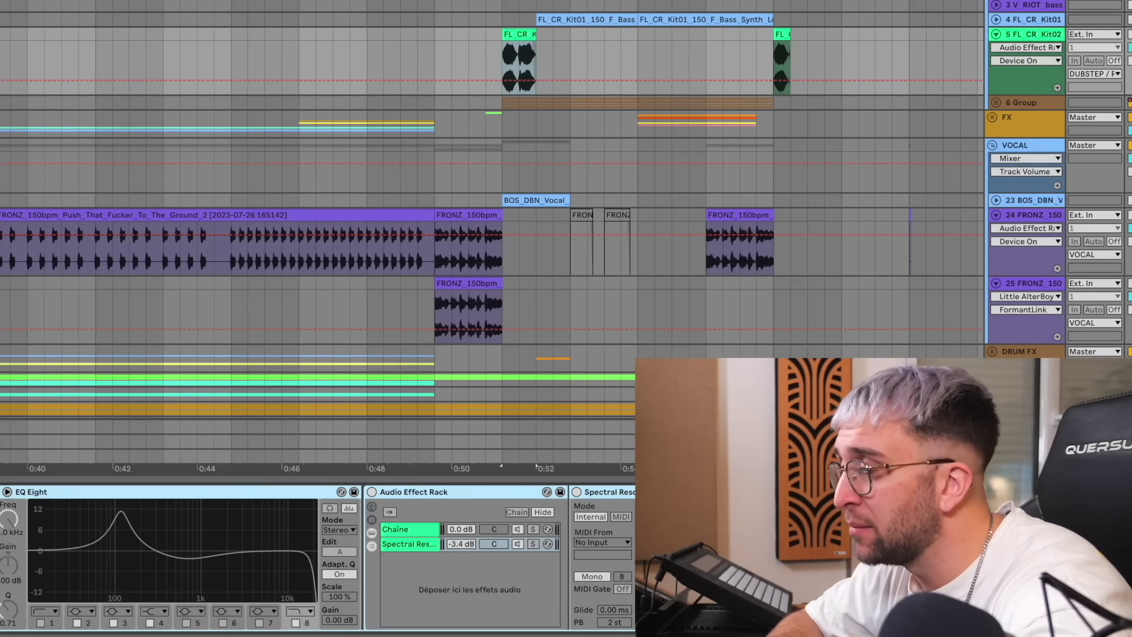
{"action": "key", "text": "0"}
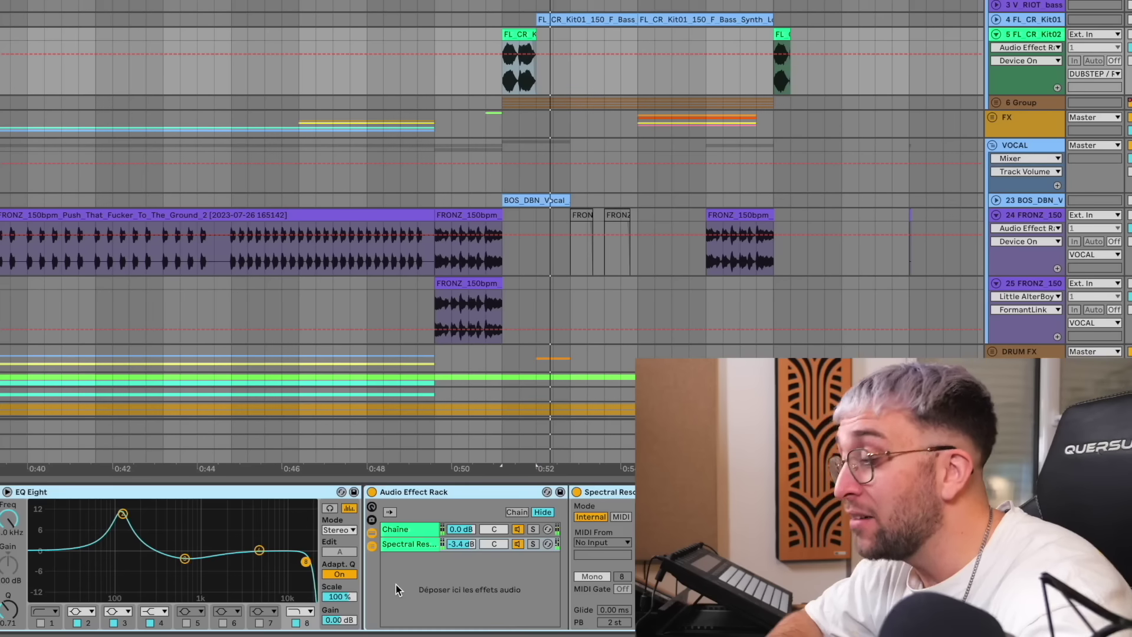
Step: Unfold the soloed FL_CR_Kit01 track and play its bass synth clips
{"action": "scroll", "coordinate": [395, 585], "scroll_direction": "right", "scroll_amount": 5}
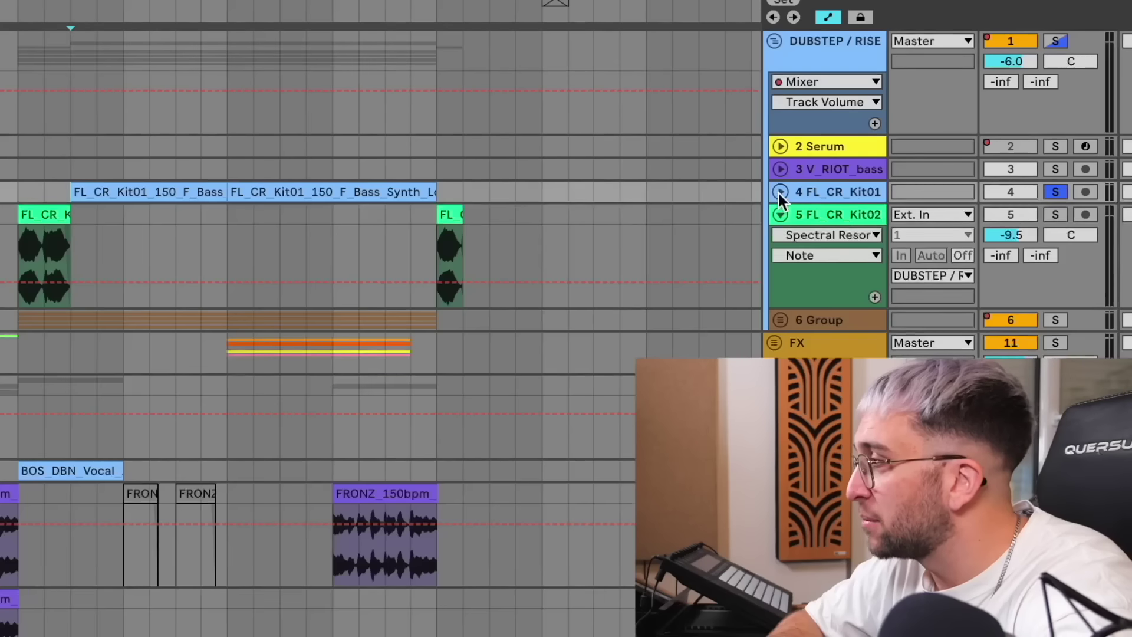
{"action": "left_click", "coordinate": [779, 191]}
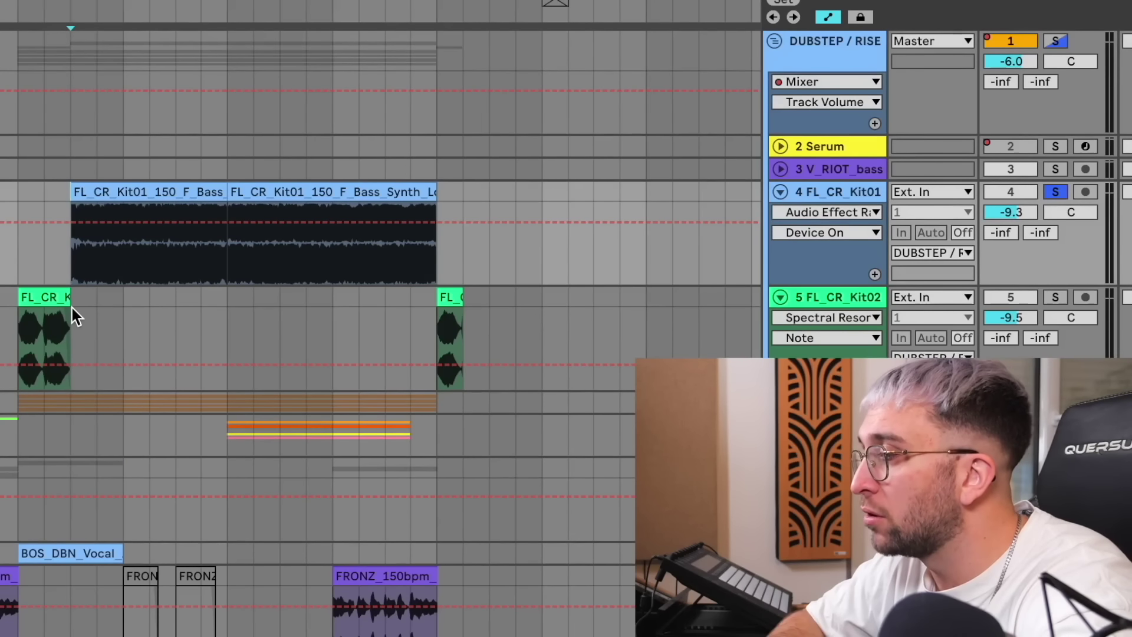
{"action": "key", "text": "space"}
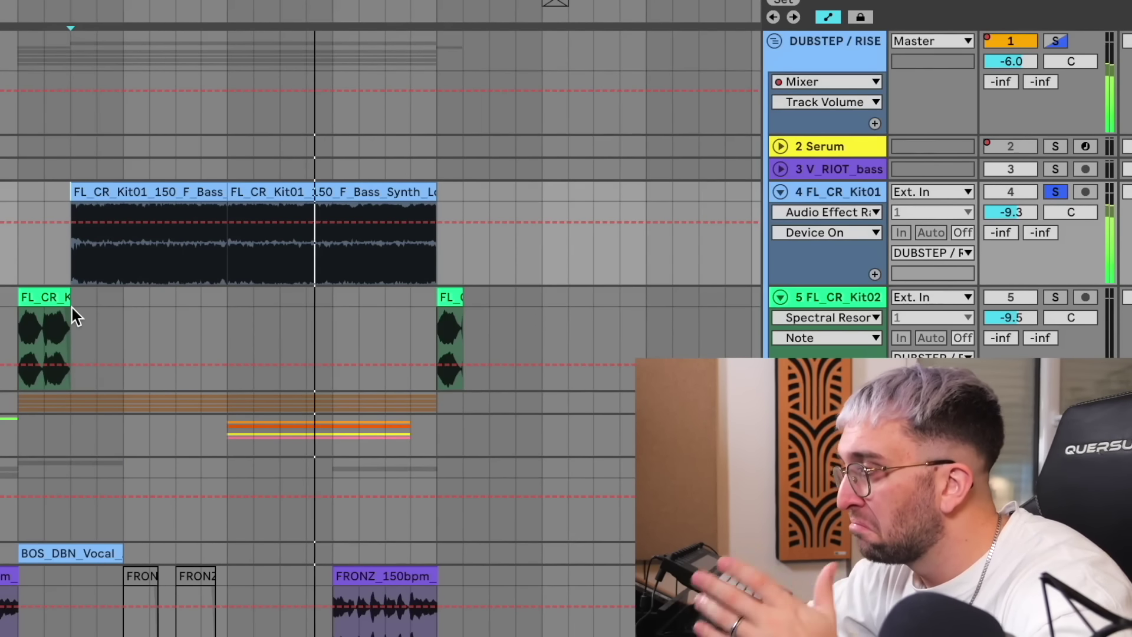
{"action": "key", "text": "space"}
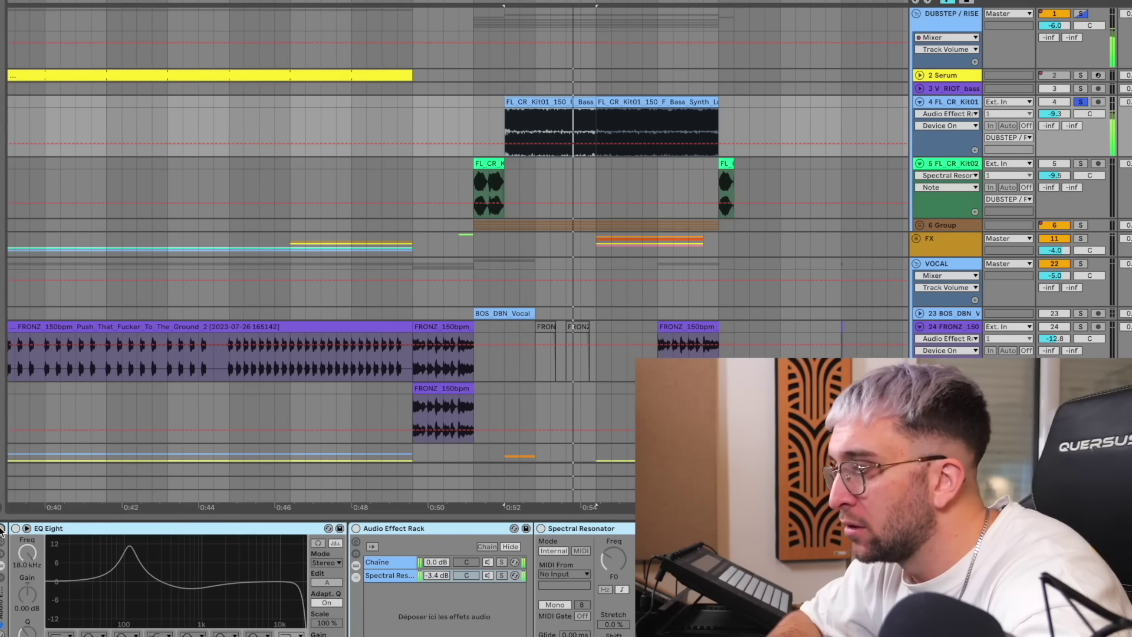
{"action": "key", "text": "space"}
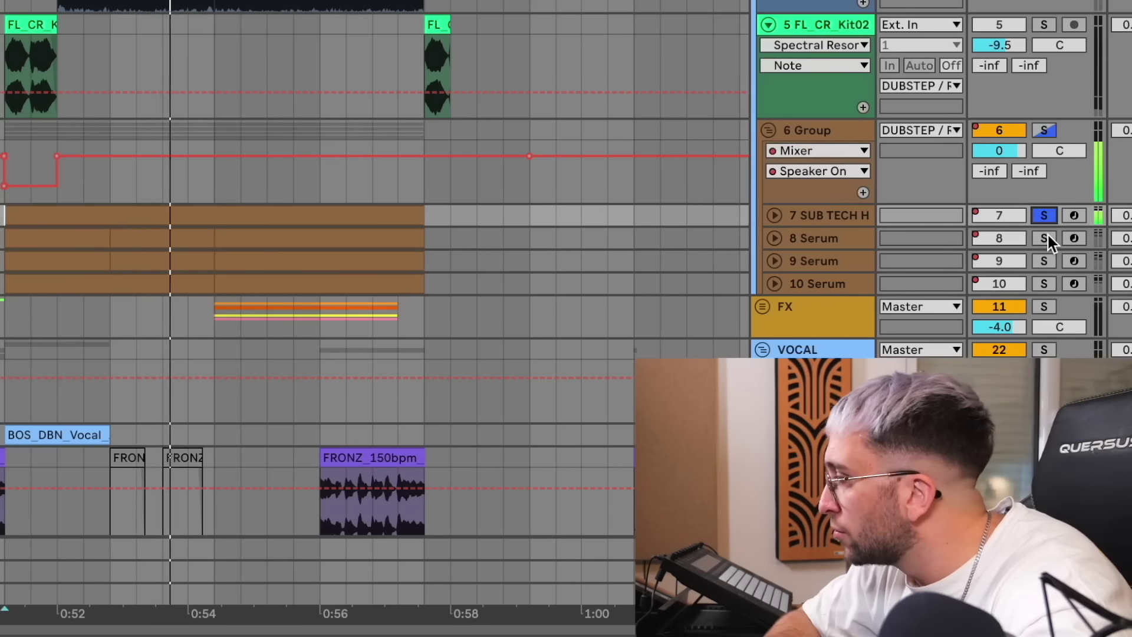
Step: Solo the 8 Serum, 9 Serum and 10 Serum tracks one after another and unfold them to audition each bass layer
{"action": "left_click", "coordinate": [1043, 238]}
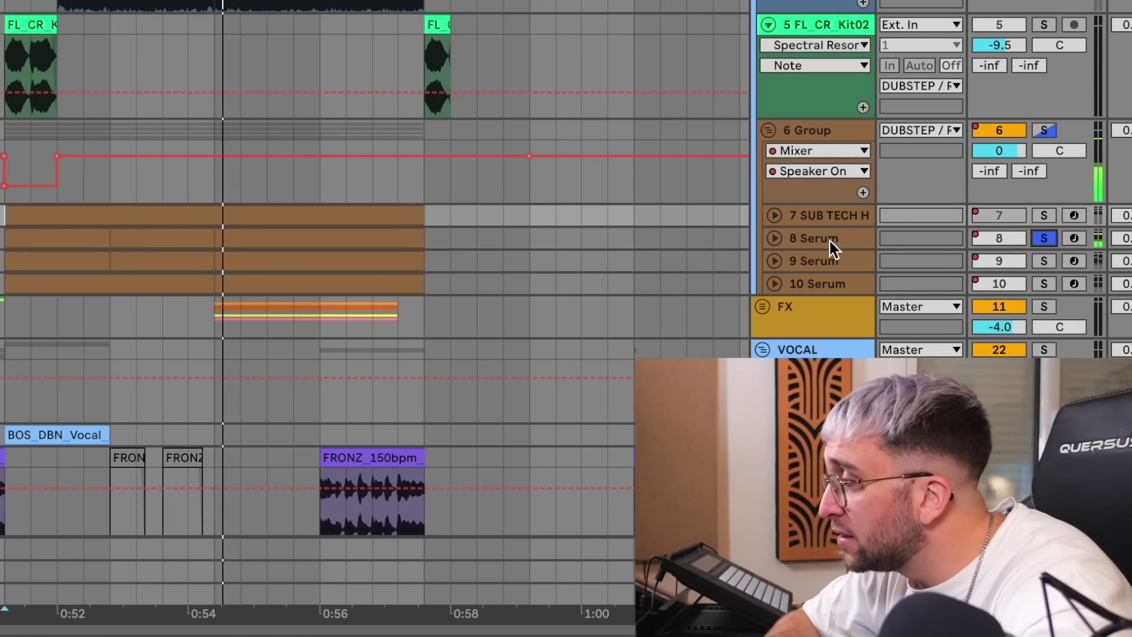
{"action": "left_click", "coordinate": [774, 238]}
{"action": "left_click", "coordinate": [57, 311]}
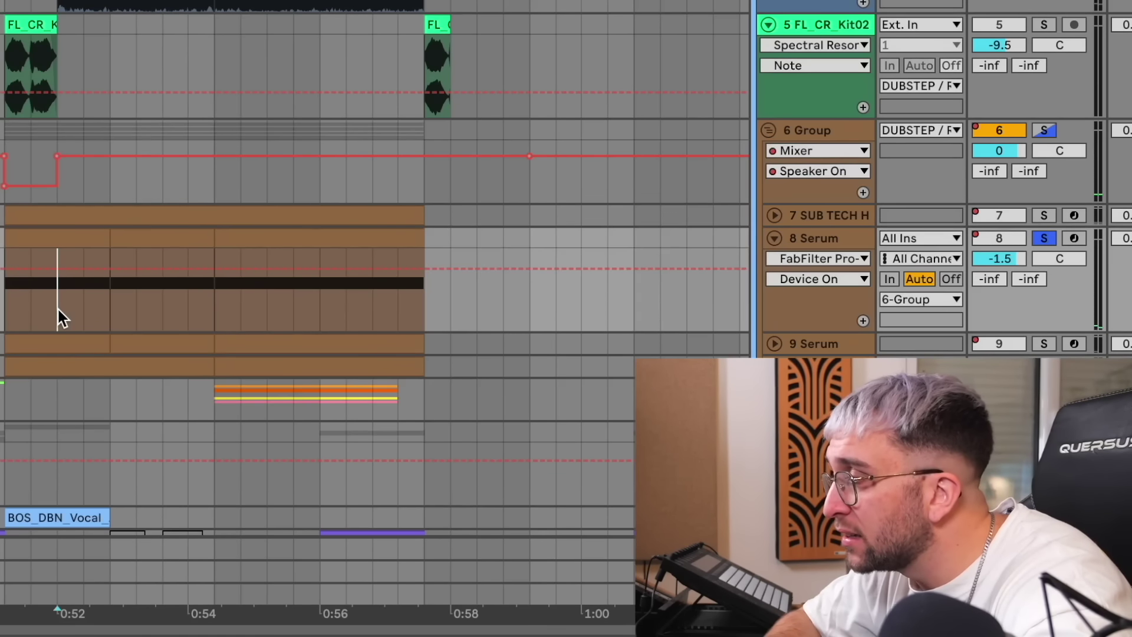
{"action": "left_click", "coordinate": [1044, 344]}
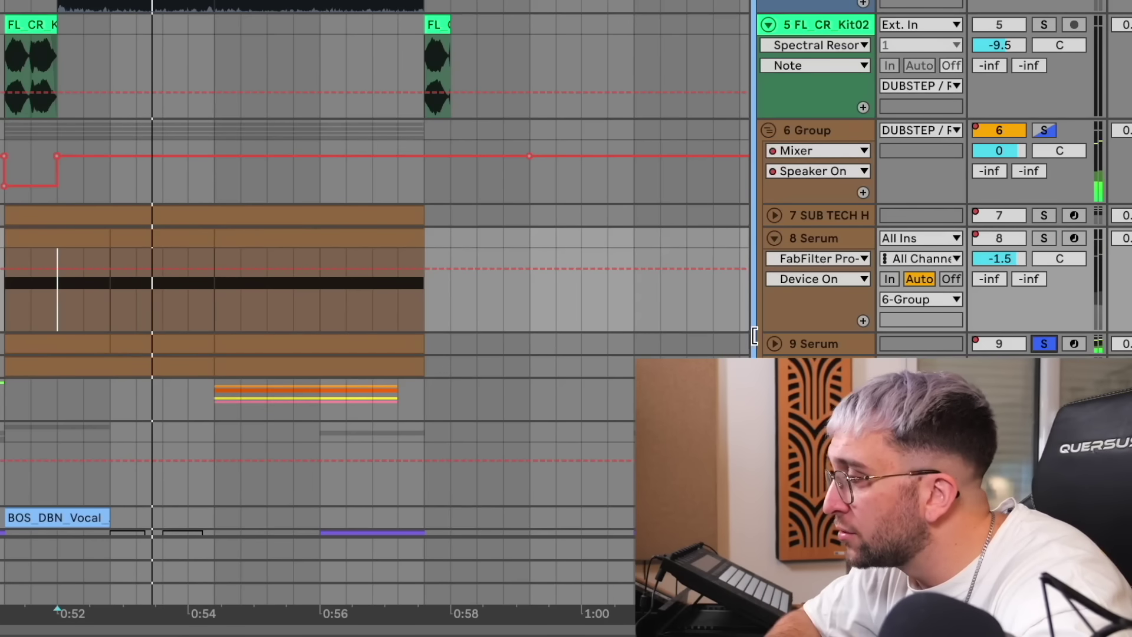
{"action": "left_click", "coordinate": [774, 343]}
{"action": "left_click", "coordinate": [803, 346]}
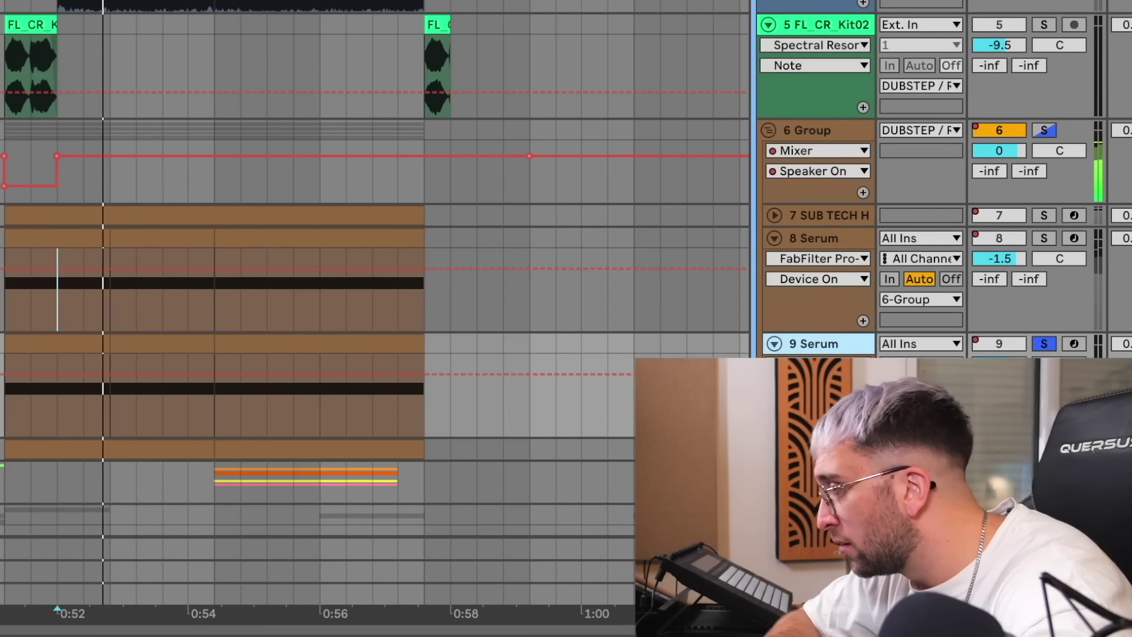
{"action": "scroll", "coordinate": [1006, 320], "scroll_direction": "down", "scroll_amount": 3}
{"action": "left_click", "coordinate": [1044, 286]}
{"action": "left_click", "coordinate": [807, 285]}
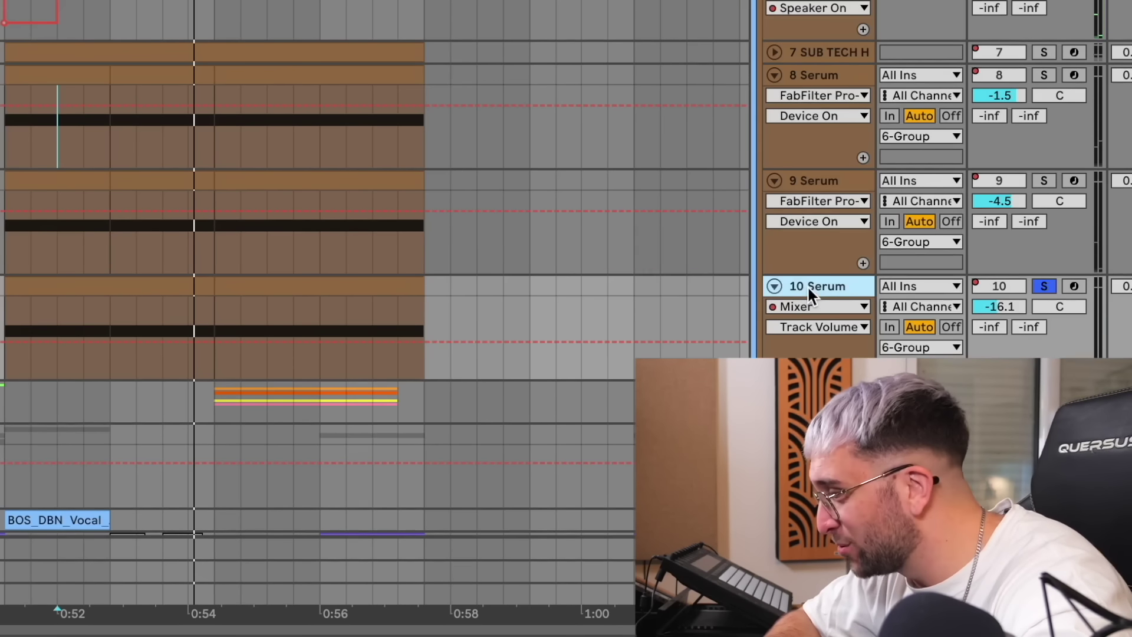
Step: Play the complete dubstep section from just before 0:52 up to the kick entry
{"action": "left_click", "coordinate": [51, 318]}
{"action": "key", "text": "space"}
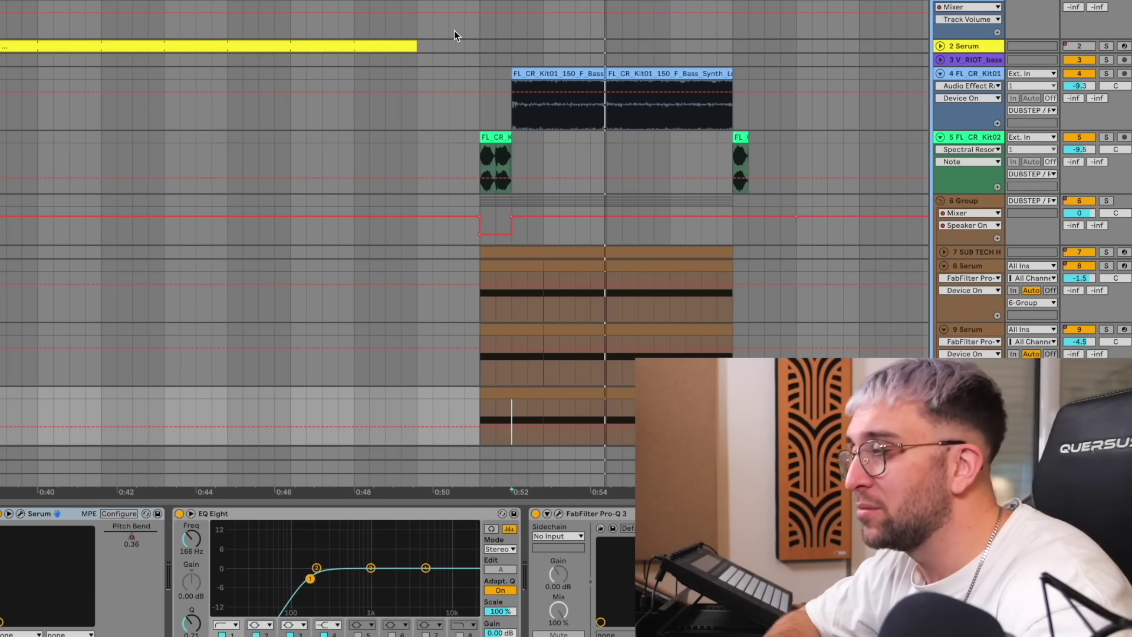
{"action": "key", "text": "space"}
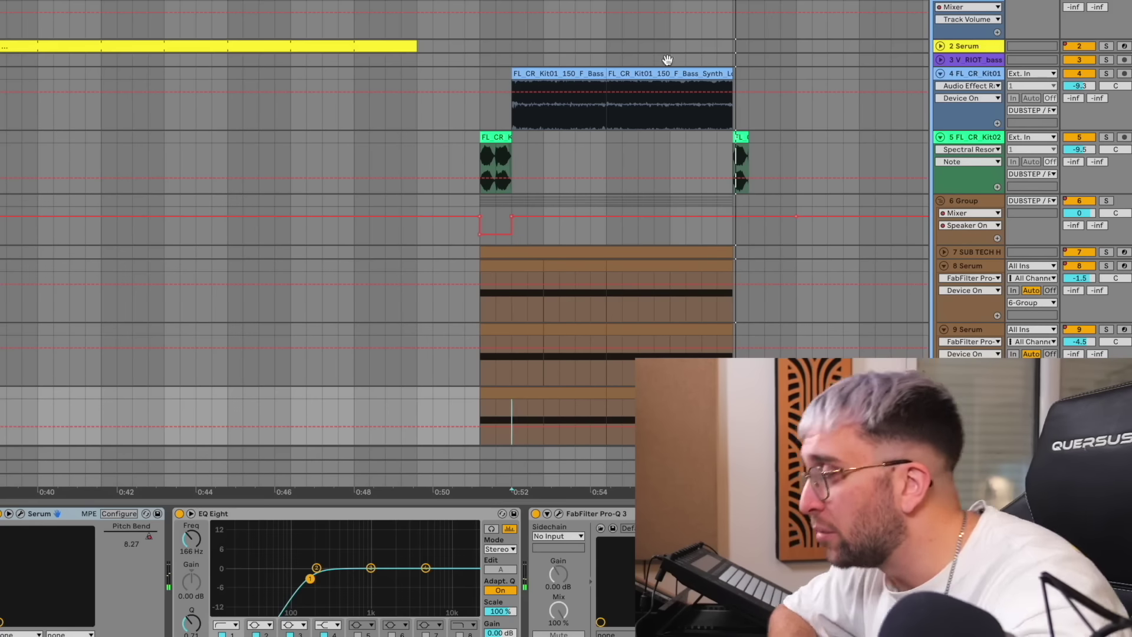
{"action": "left_click", "coordinate": [727, 33]}
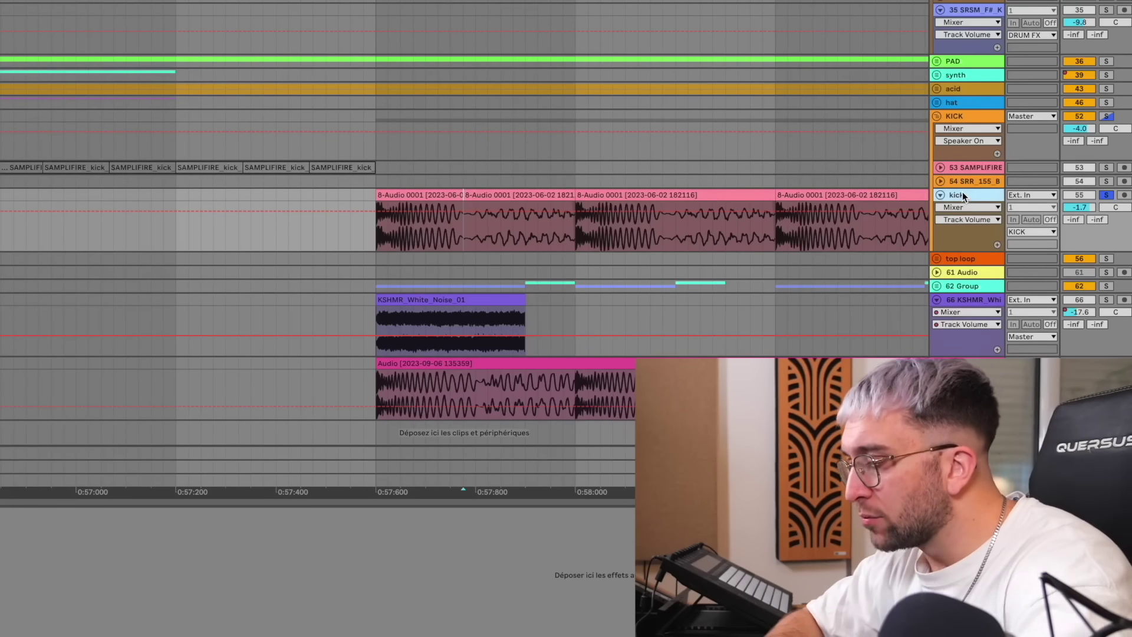
Step: Duplicate the kick track, deactivating the first hit's tail on the original and its attack on the copy
{"action": "key", "text": "ctrl+d"}
{"action": "key", "text": "0"}
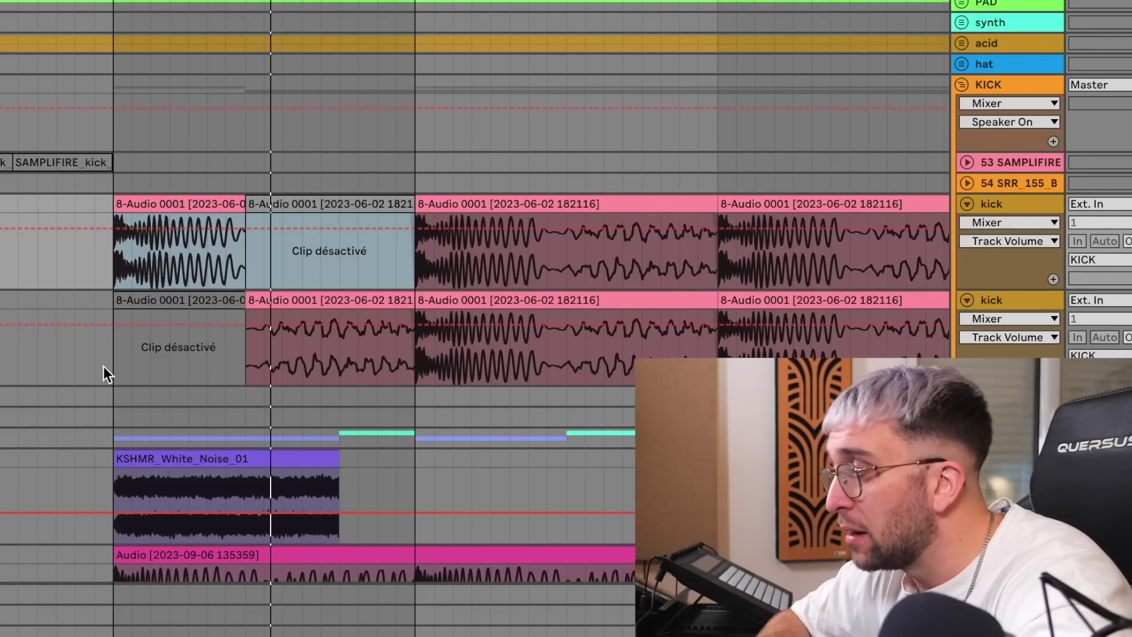
Step: Set the input of the 56 Audio track between the two kick tracks to Resampling
{"action": "left_click", "coordinate": [108, 366]}
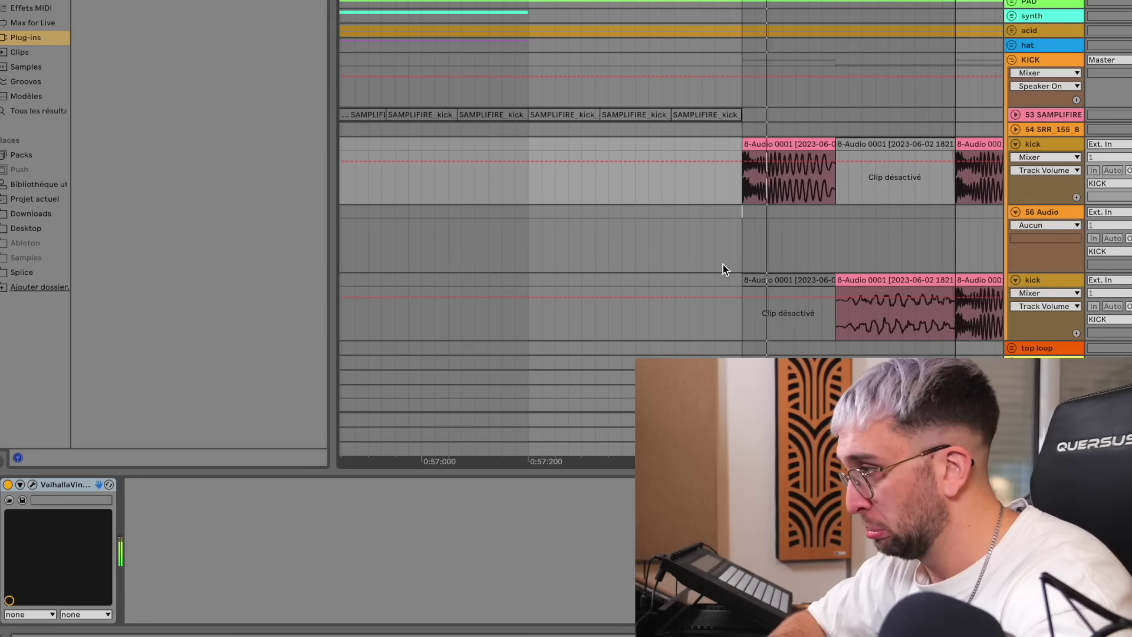
{"action": "left_click", "coordinate": [1096, 300]}
{"action": "left_click", "coordinate": [1074, 352]}
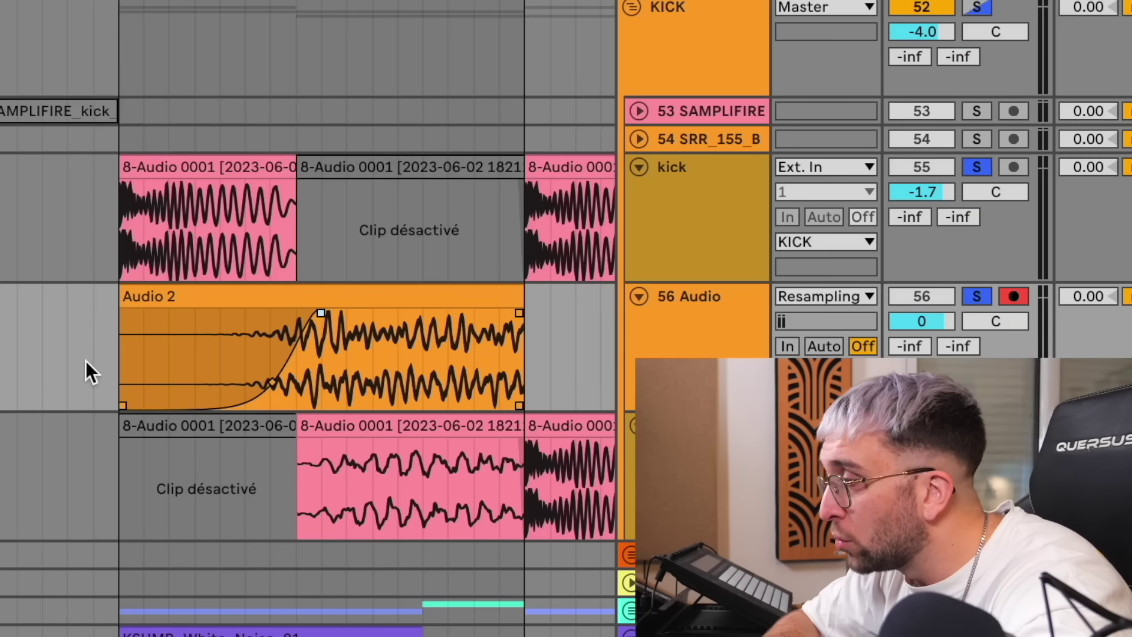
Step: Play the looped first kick hit at bar 37 together with the faded-in Audio 2 clip
{"action": "mouse_move", "coordinate": [117, 362]}
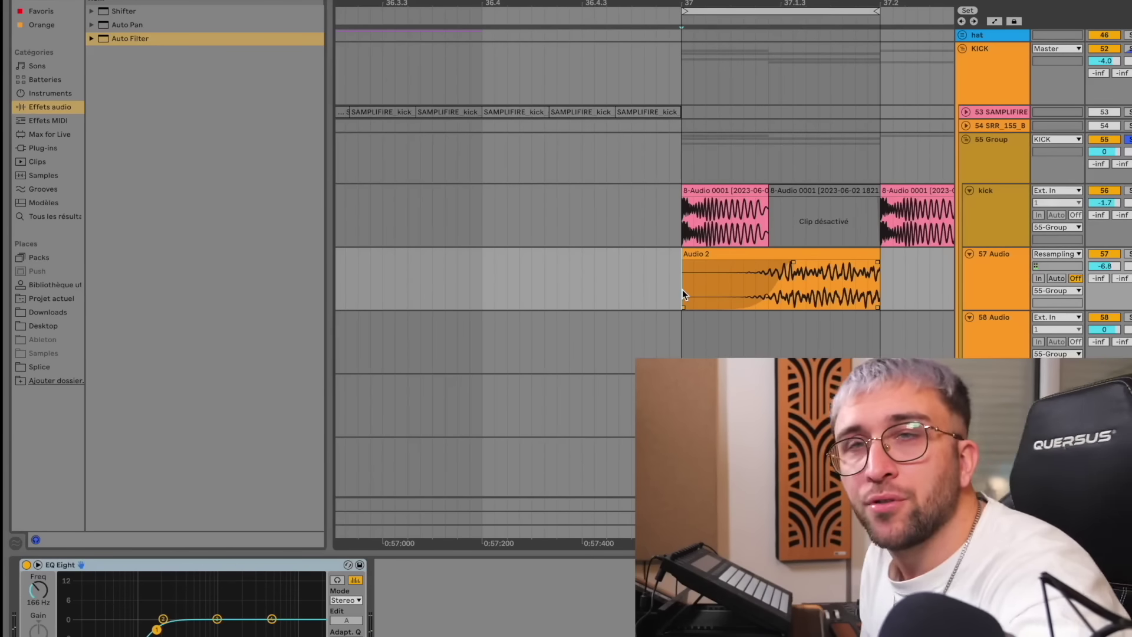
{"action": "key", "text": "space"}
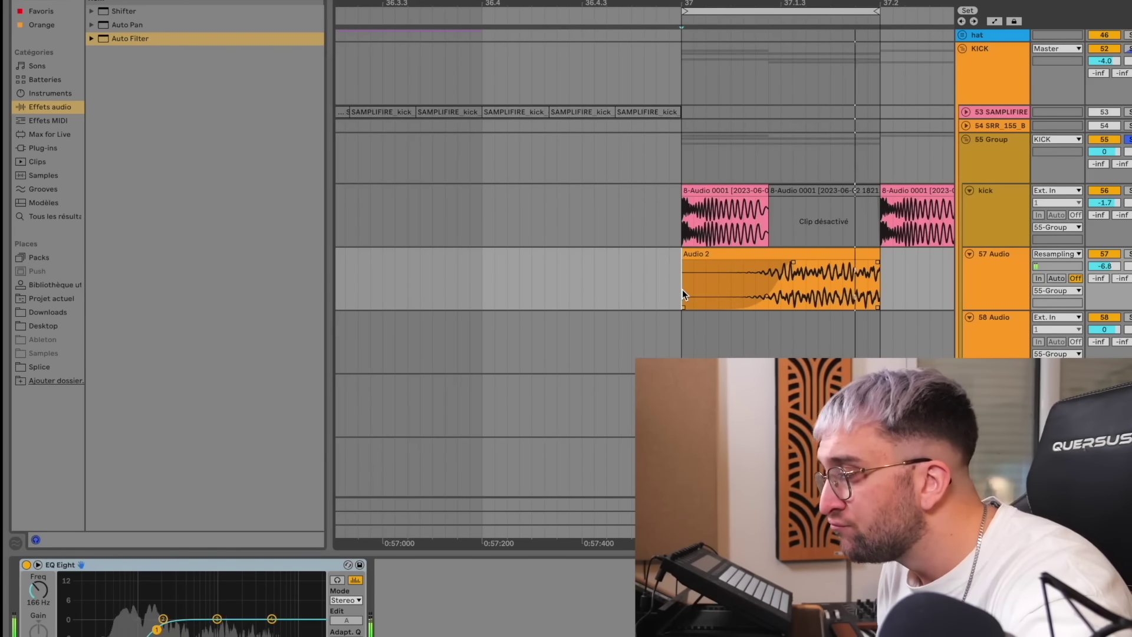